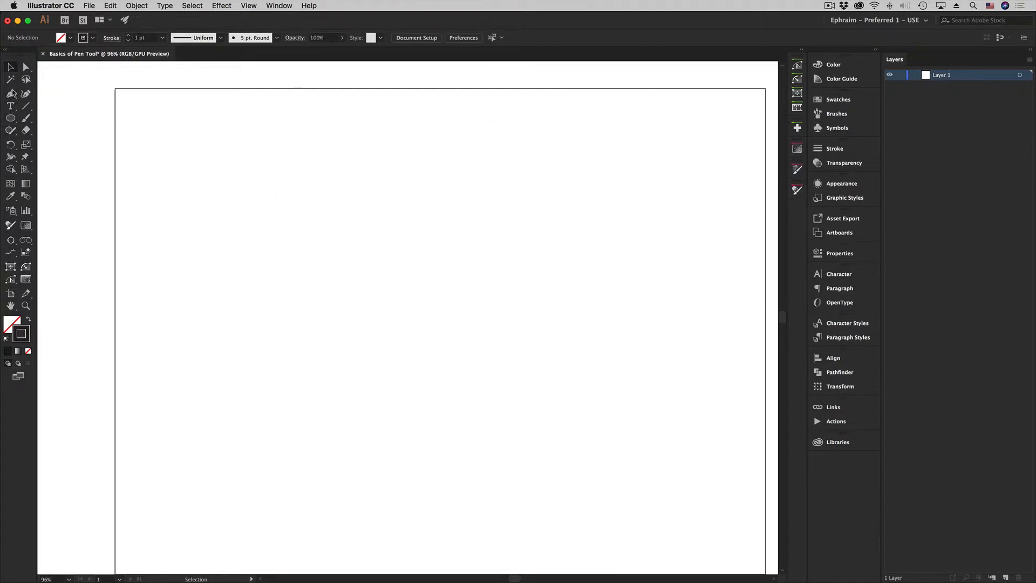
Start an open zigzag path with the Pen tool, placing nine corner points rightward across the artboard's upper area
{"action": "left_click", "coordinate": [10, 94]}
{"action": "left_click", "coordinate": [202, 267]}
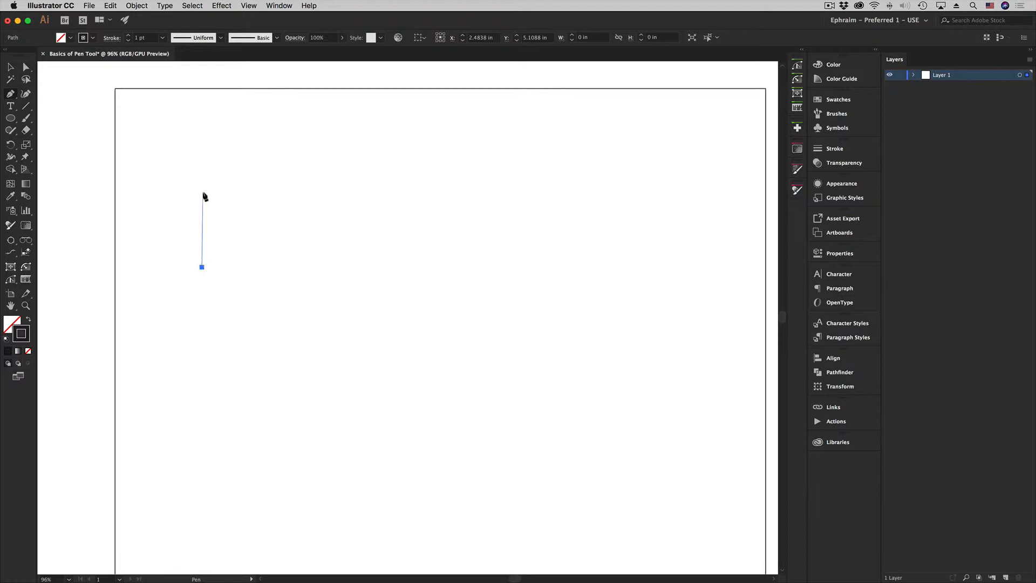
{"action": "left_click", "coordinate": [254, 189]}
{"action": "left_click", "coordinate": [270, 232]}
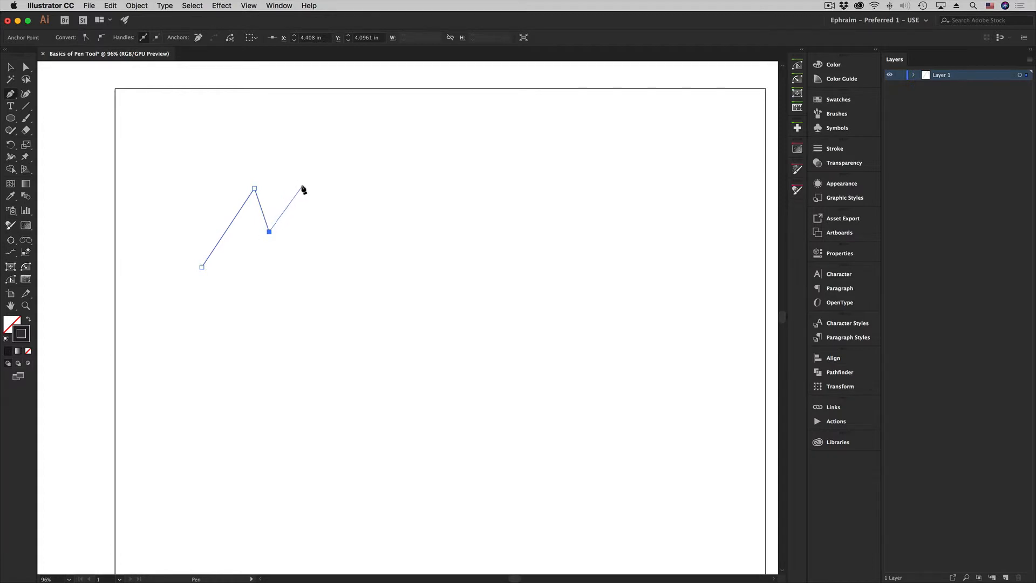
{"action": "left_click", "coordinate": [307, 159]}
{"action": "left_click", "coordinate": [342, 219]}
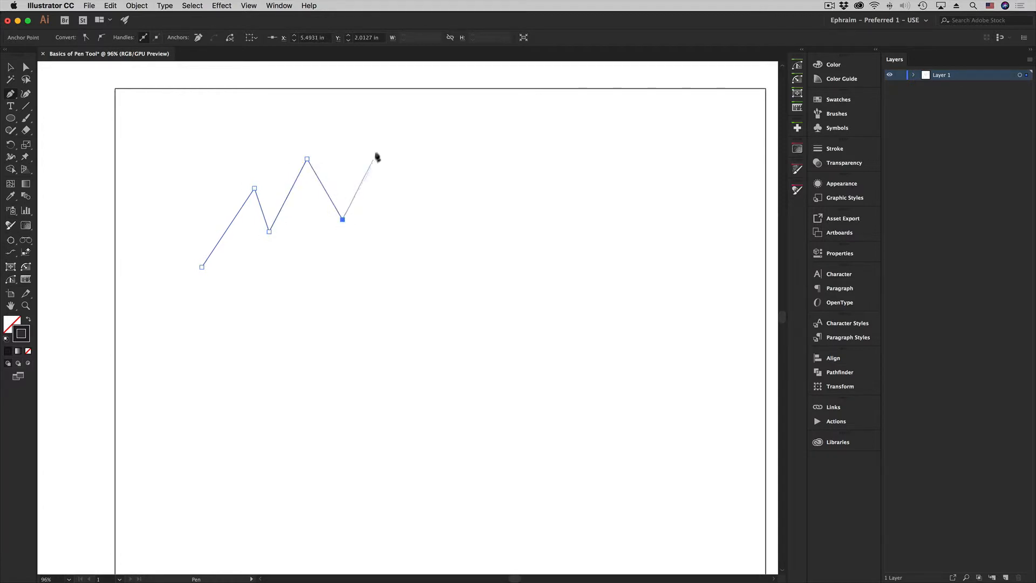
{"action": "left_click", "coordinate": [376, 149]}
{"action": "left_click", "coordinate": [453, 211]}
{"action": "left_click", "coordinate": [380, 268]}
{"action": "left_click", "coordinate": [515, 275]}
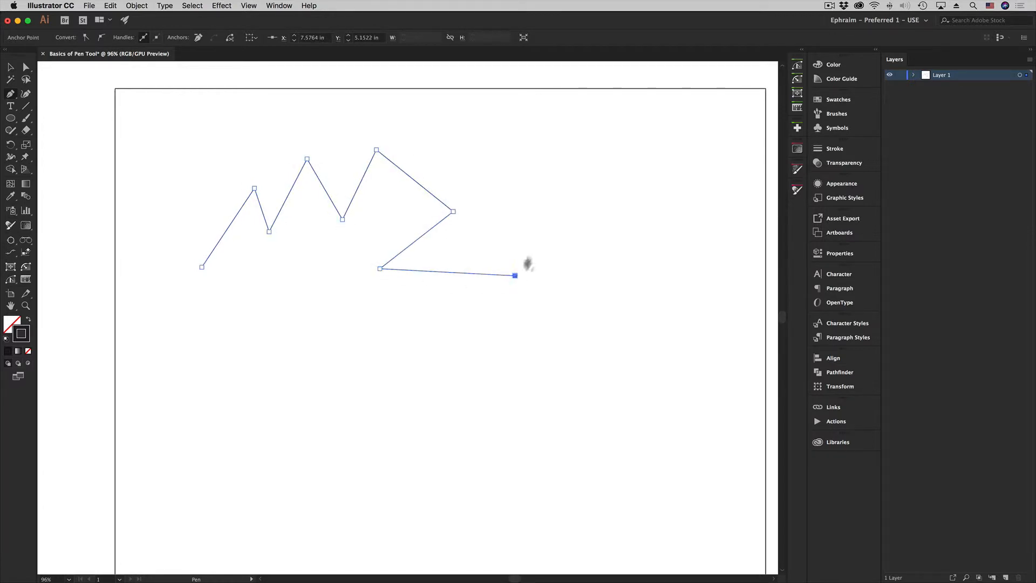
Extend the zigzag path around the artboard's right side and back leftward beneath itself with eight more corner points
{"action": "left_click", "coordinate": [579, 146]}
{"action": "left_click", "coordinate": [657, 277]}
{"action": "left_click", "coordinate": [519, 465]}
{"action": "left_click", "coordinate": [405, 363]}
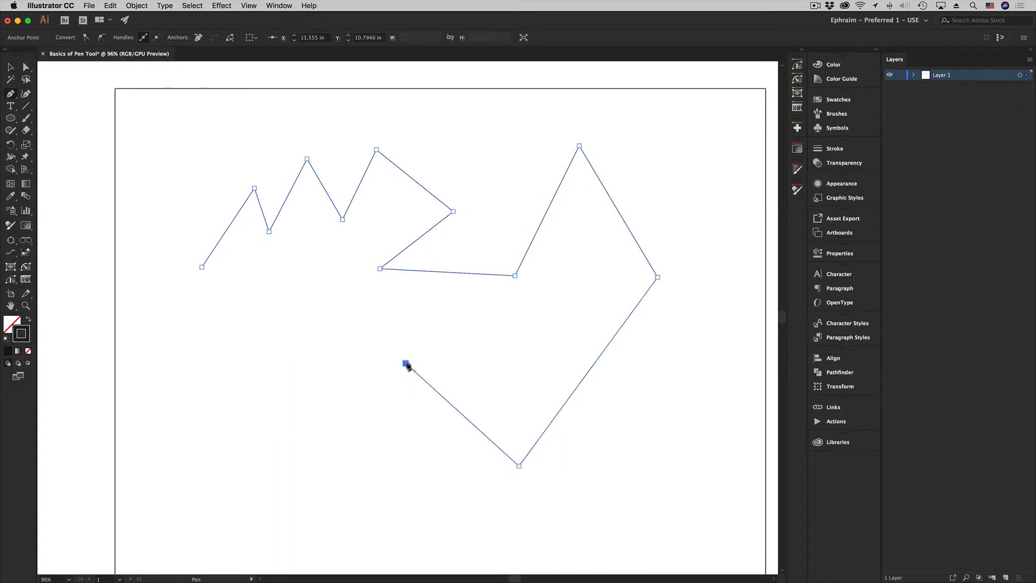
{"action": "left_click", "coordinate": [491, 331]}
{"action": "left_click", "coordinate": [350, 311]}
{"action": "left_click", "coordinate": [321, 388]}
{"action": "left_click", "coordinate": [237, 327]}
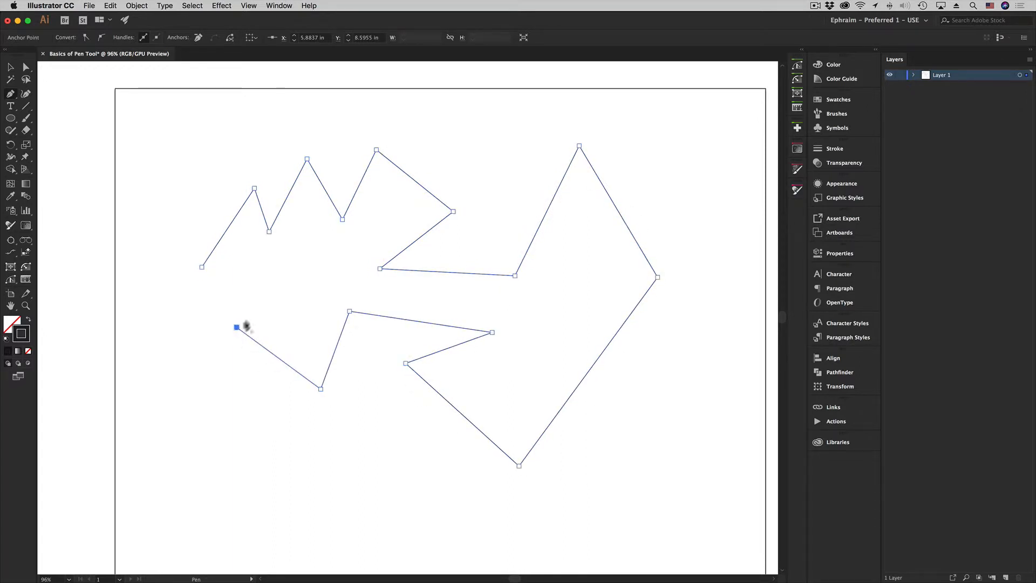
Add five more corner points around the path's left end and close the path at its starting anchor
{"action": "left_click", "coordinate": [264, 279]}
{"action": "left_click", "coordinate": [174, 314]}
{"action": "left_click", "coordinate": [150, 262]}
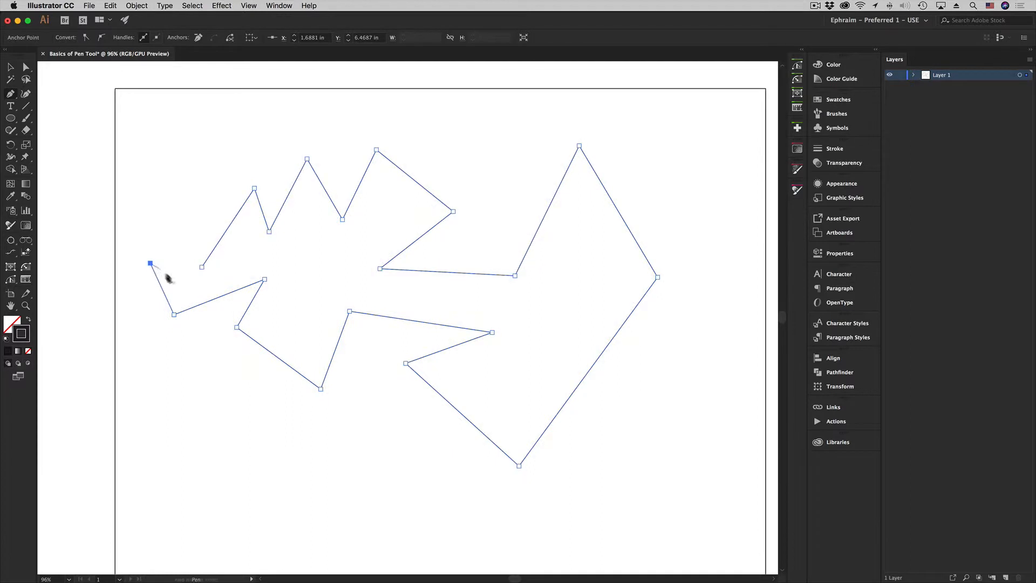
{"action": "left_click", "coordinate": [171, 238]}
{"action": "left_click", "coordinate": [182, 255]}
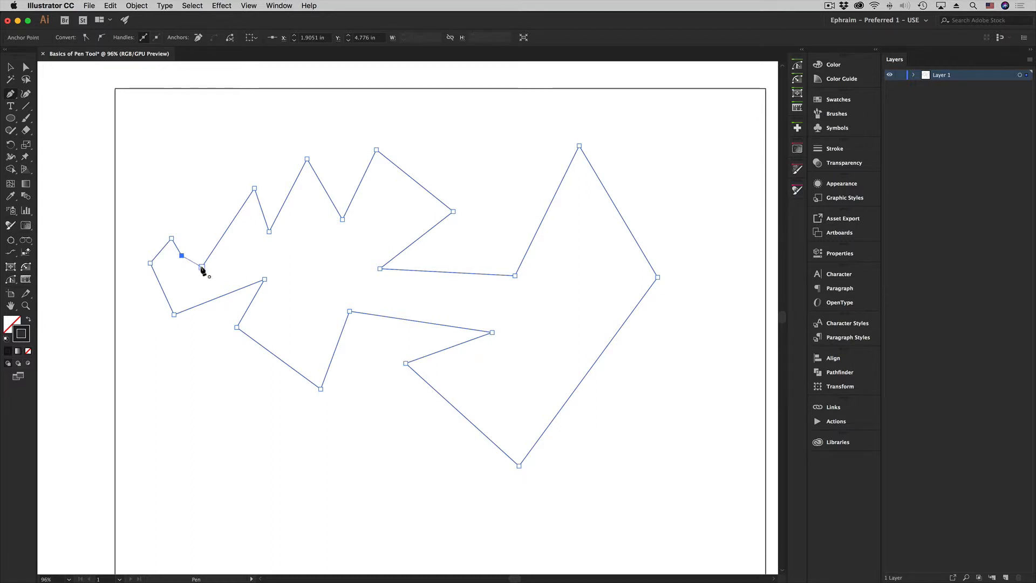
{"action": "left_click", "coordinate": [202, 268]}
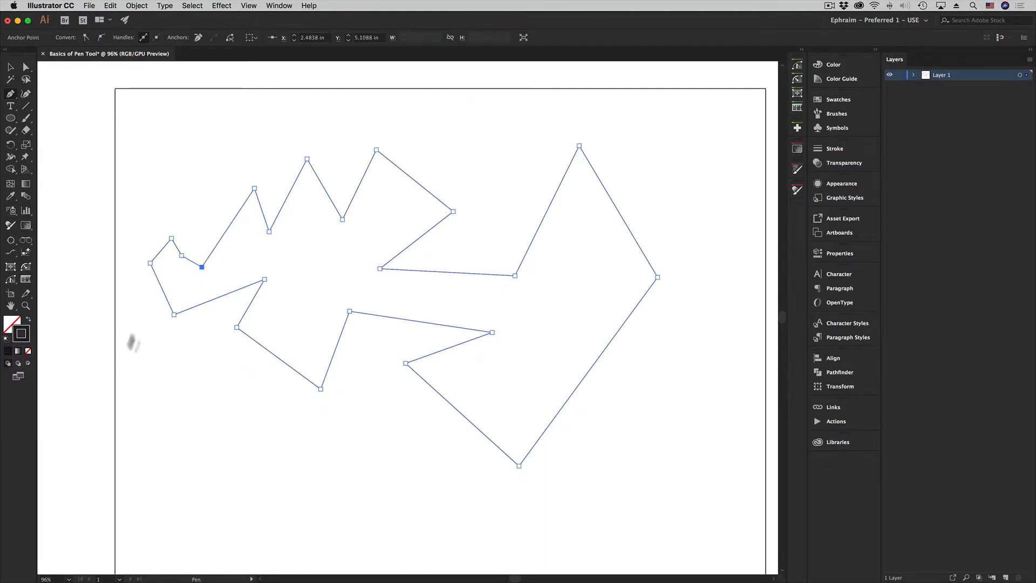
Deselect the finished jagged shape and reselect the whole path with the Selection tool
{"action": "left_click", "coordinate": [12, 67]}
{"action": "left_click", "coordinate": [185, 118]}
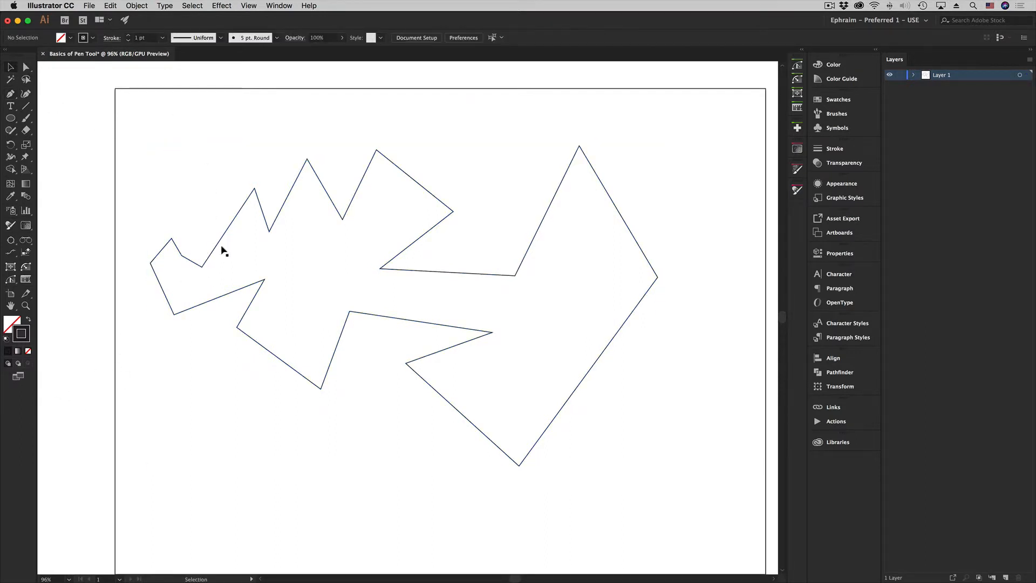
{"action": "left_click", "coordinate": [218, 244]}
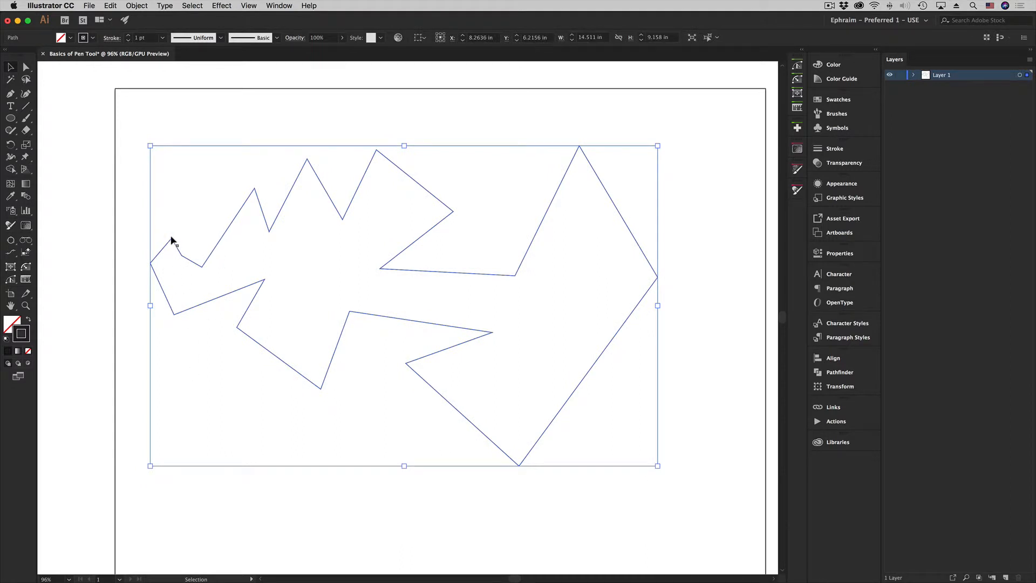
Select individual anchor points one after another around the jagged shape with Direct Selection, and finally deselect the path
{"action": "left_click", "coordinate": [26, 66]}
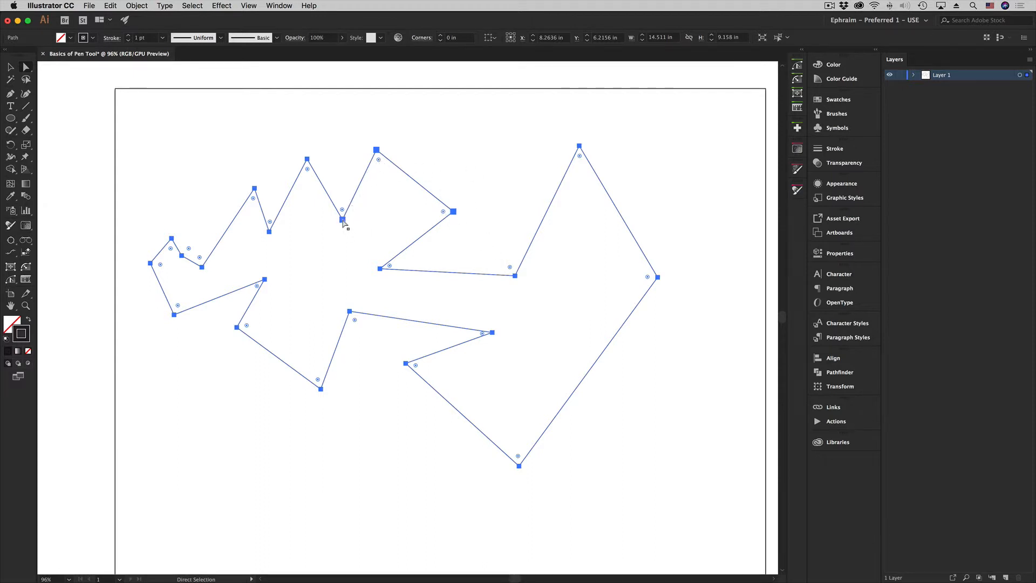
{"action": "left_click", "coordinate": [347, 135]}
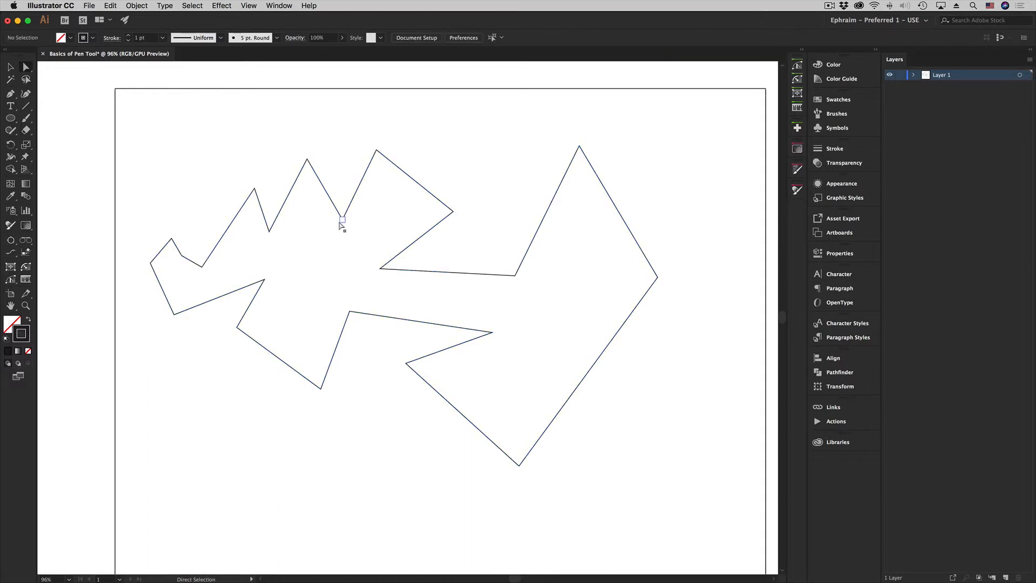
{"action": "left_click", "coordinate": [341, 220]}
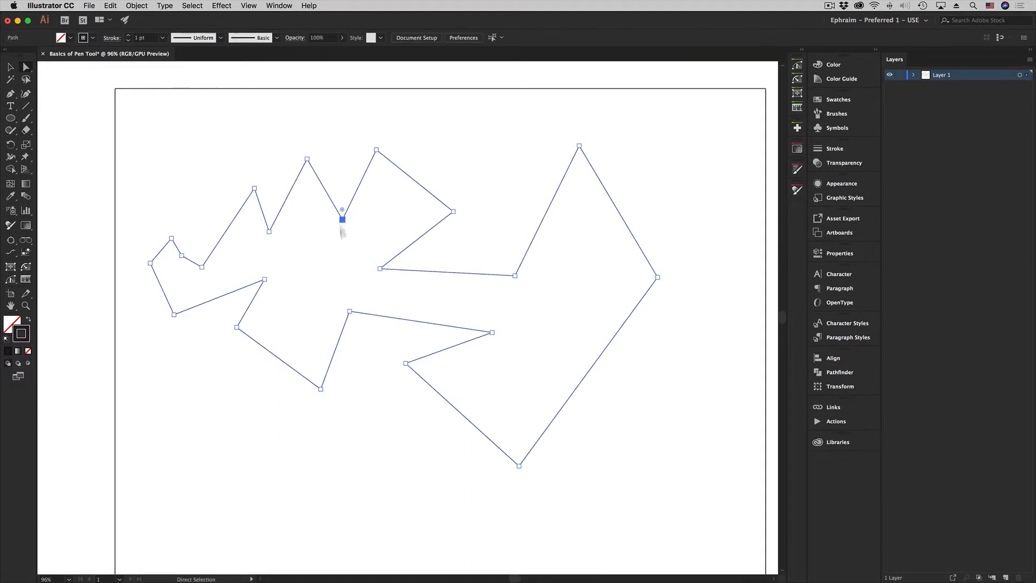
{"action": "left_click", "coordinate": [376, 150]}
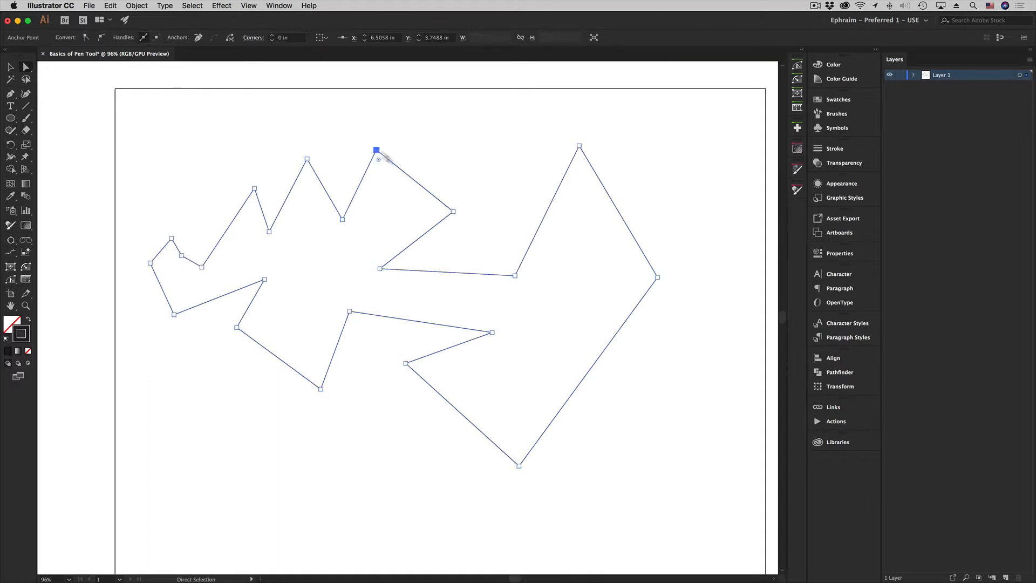
{"action": "left_click", "coordinate": [380, 269]}
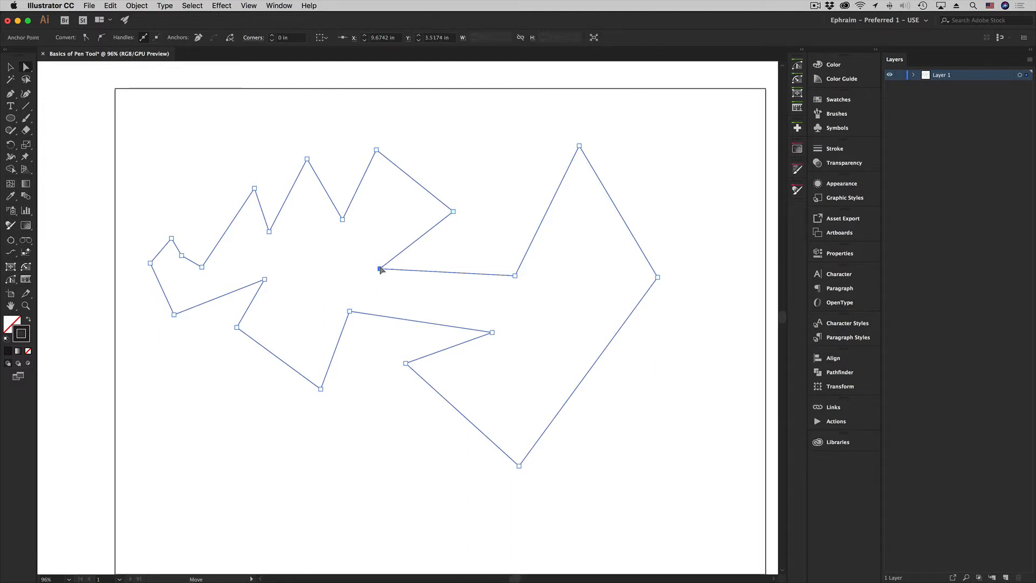
{"action": "left_click", "coordinate": [514, 276]}
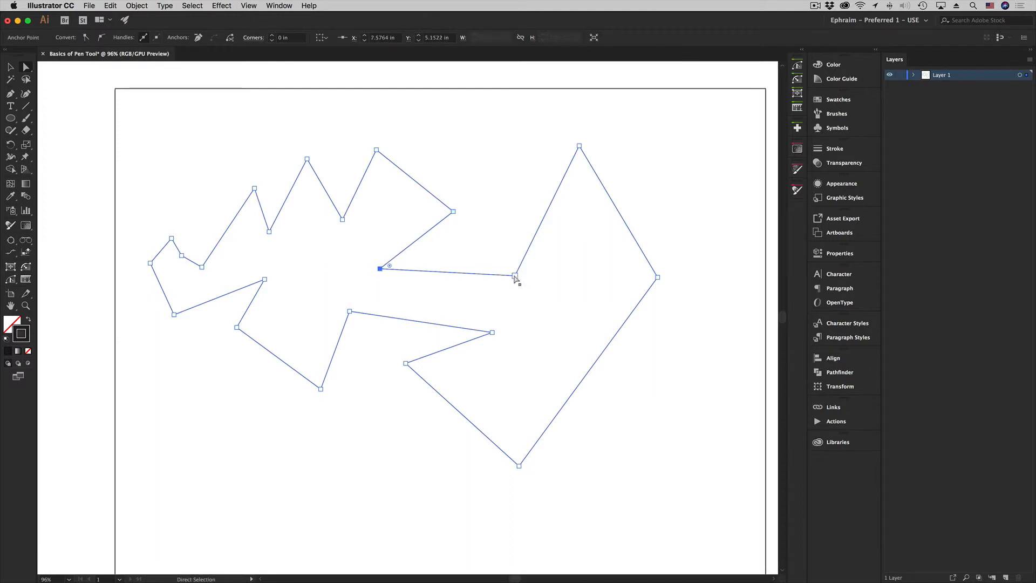
{"action": "left_click", "coordinate": [579, 146]}
{"action": "left_click", "coordinate": [657, 277]}
{"action": "left_click", "coordinate": [519, 465]}
{"action": "left_click", "coordinate": [405, 363]}
{"action": "left_click", "coordinate": [492, 332]}
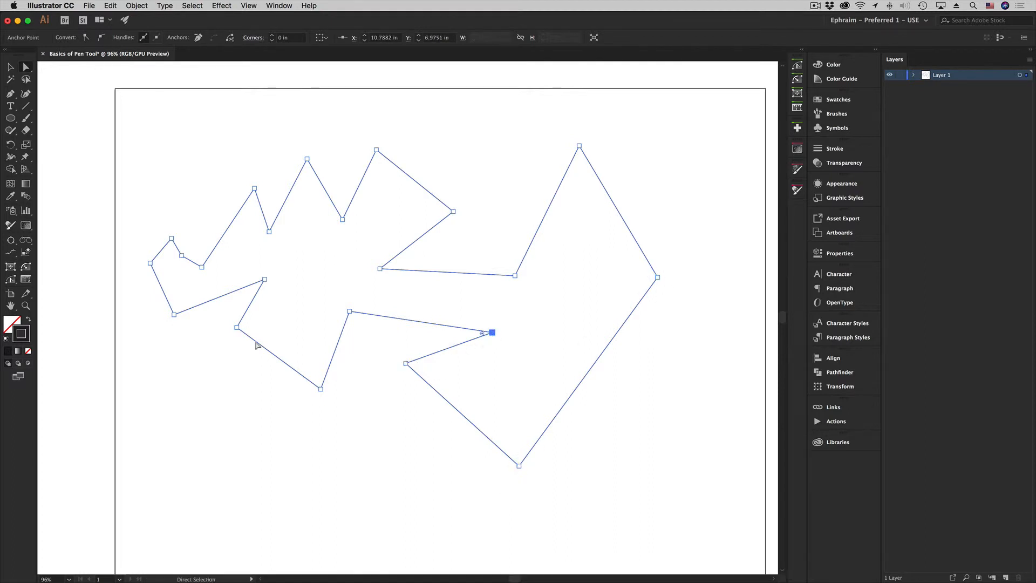
{"action": "left_click", "coordinate": [348, 311]}
{"action": "left_click", "coordinate": [321, 389]}
{"action": "left_click", "coordinate": [237, 327]}
{"action": "left_click", "coordinate": [265, 279]}
{"action": "left_click", "coordinate": [174, 389]}
Select the entire jagged shape and delete it from the artboard
{"action": "left_click", "coordinate": [9, 67]}
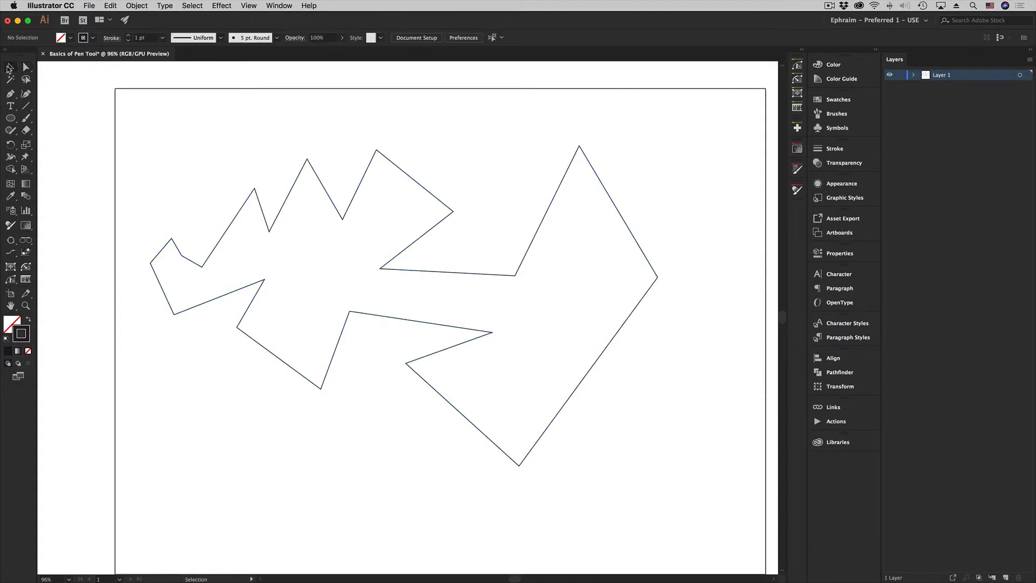
{"action": "left_click_drag", "start_coordinate": [127, 114], "coordinate": [709, 488]}
{"action": "key", "text": "Delete"}
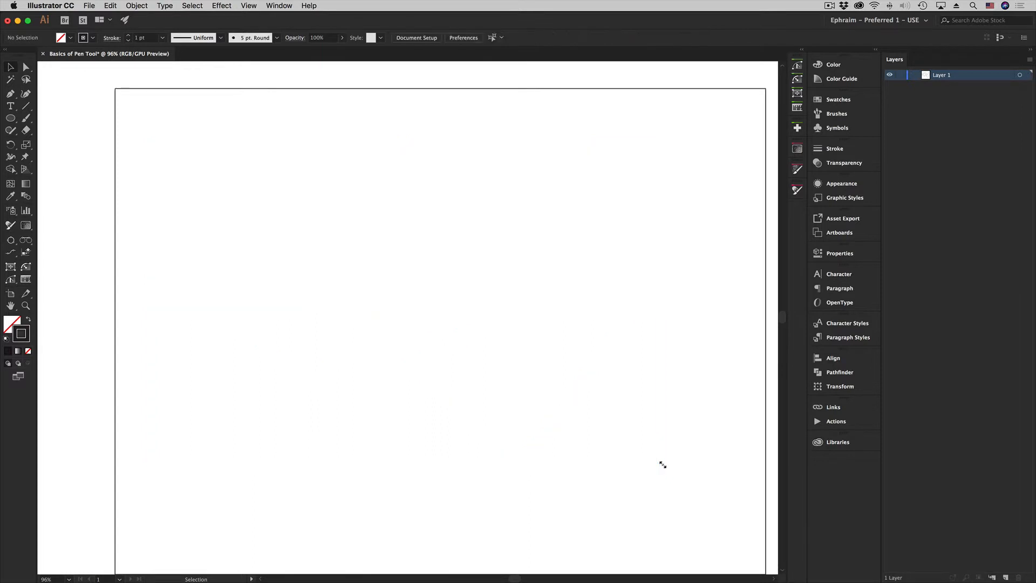
Start a stepped Pen tool path at the artboard's left, using nine corner points joined by strictly horizontal and vertical segments
{"action": "left_click", "coordinate": [11, 95]}
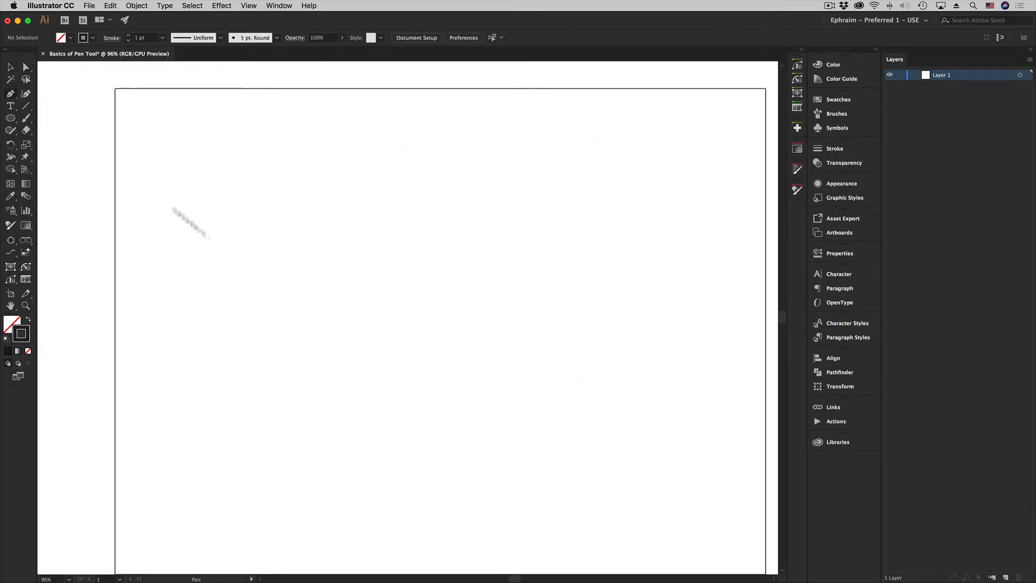
{"action": "left_click", "coordinate": [179, 273]}
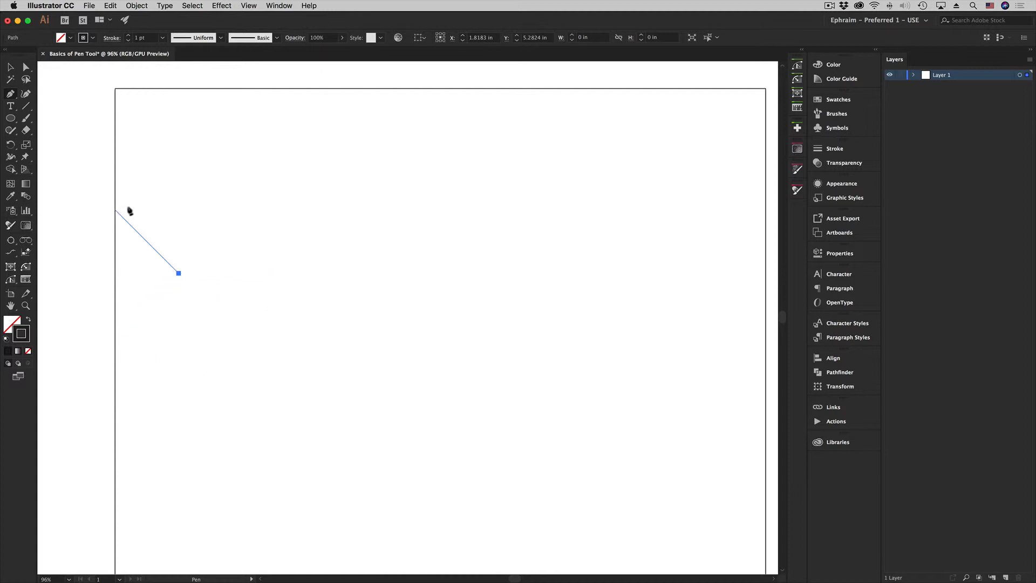
{"action": "left_click", "coordinate": [220, 273]}
{"action": "left_click", "coordinate": [220, 226]}
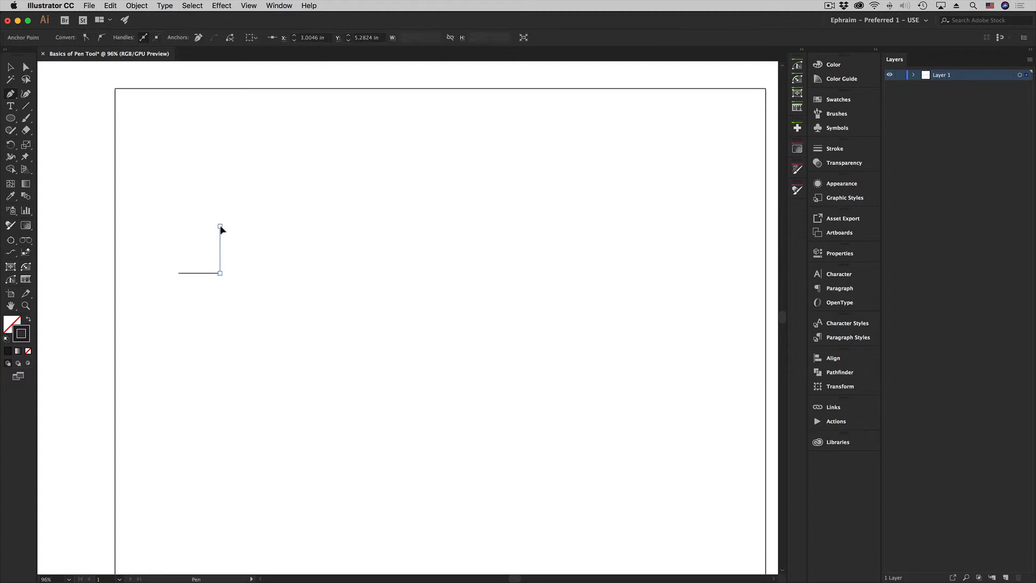
{"action": "left_click", "coordinate": [269, 226]}
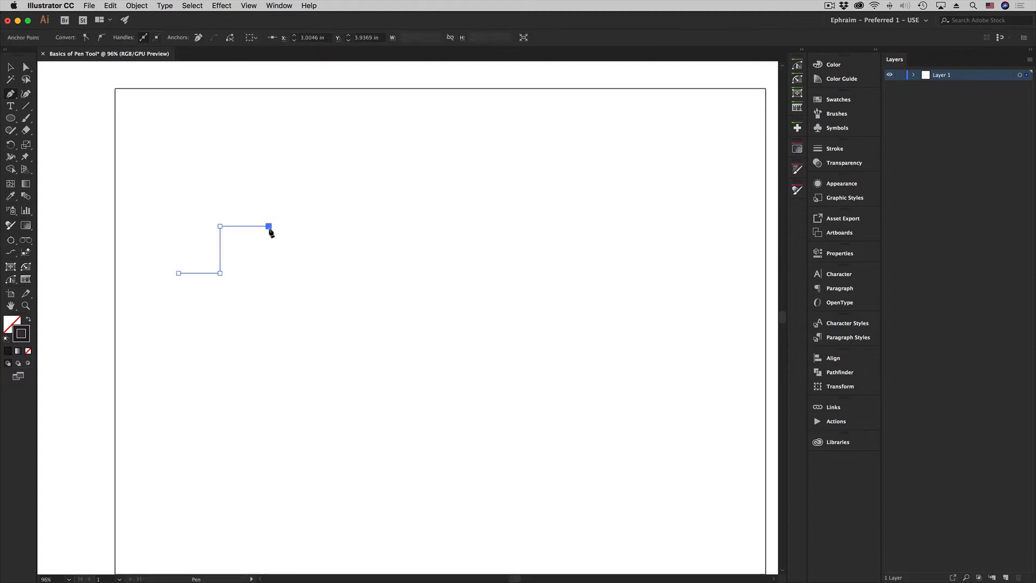
{"action": "left_click", "coordinate": [269, 315]}
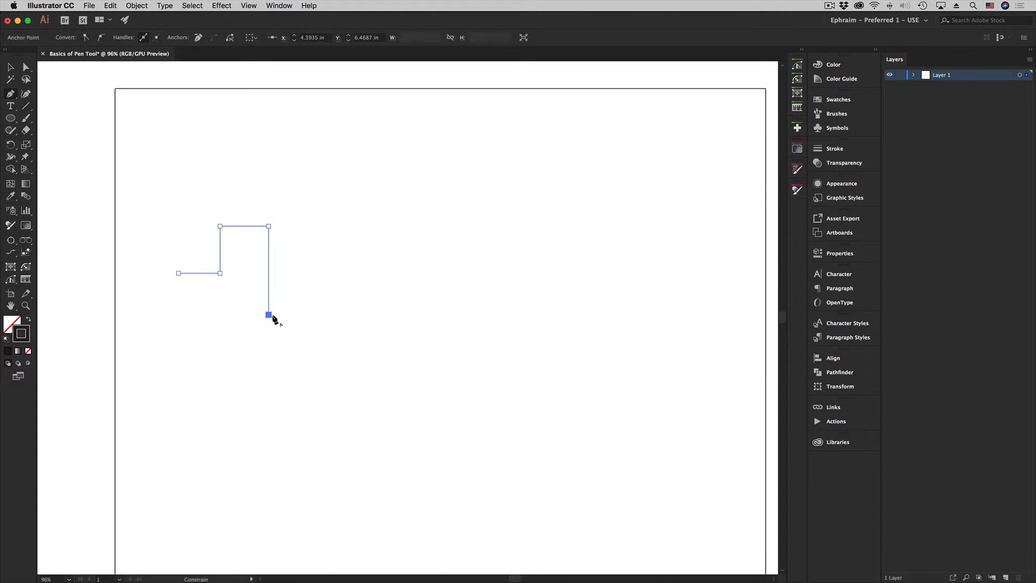
{"action": "left_click", "coordinate": [325, 314]}
{"action": "left_click", "coordinate": [325, 178]}
{"action": "left_click", "coordinate": [409, 179]}
{"action": "left_click", "coordinate": [409, 295]}
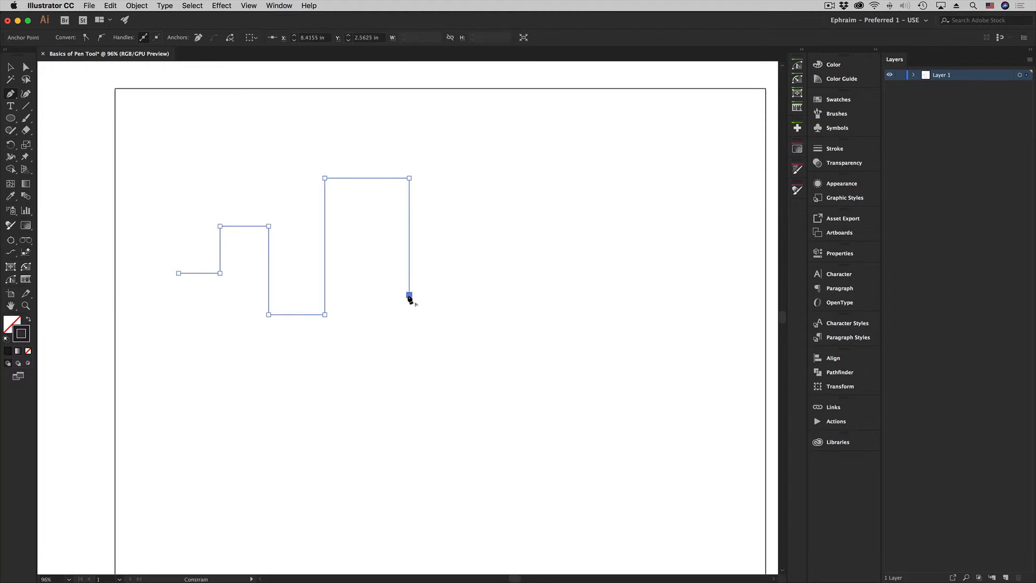
Extend the stepped path rightward with two more raised blocks, down the right side, back left and up, keeping segments horizontal or vertical
{"action": "left_click", "coordinate": [460, 295]}
{"action": "left_click", "coordinate": [460, 189]}
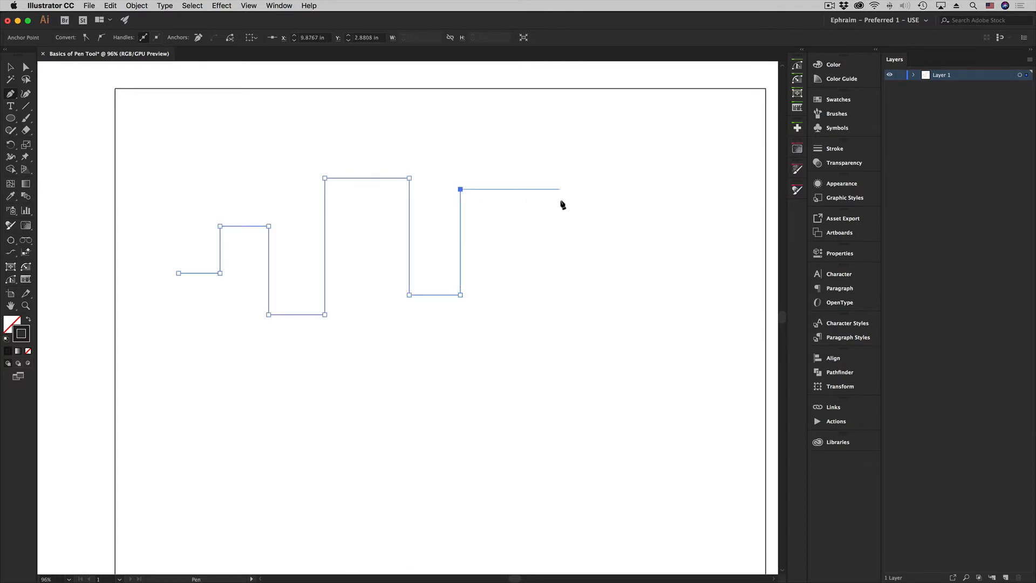
{"action": "left_click", "coordinate": [561, 189]}
{"action": "left_click", "coordinate": [561, 316]}
{"action": "left_click", "coordinate": [608, 316]}
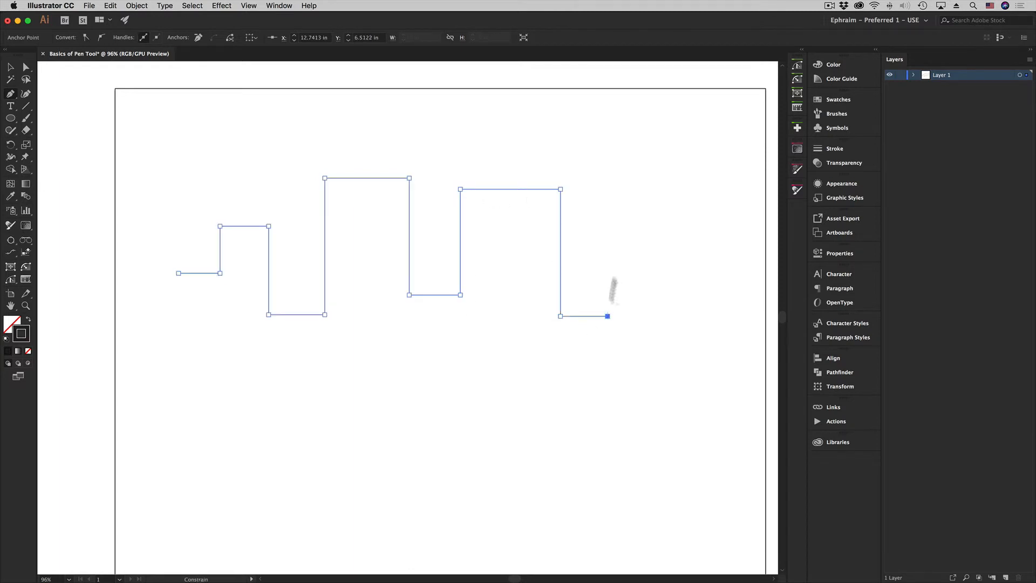
{"action": "left_click", "coordinate": [635, 192], "text": "shift"}
{"action": "left_click", "coordinate": [686, 201], "text": "shift"}
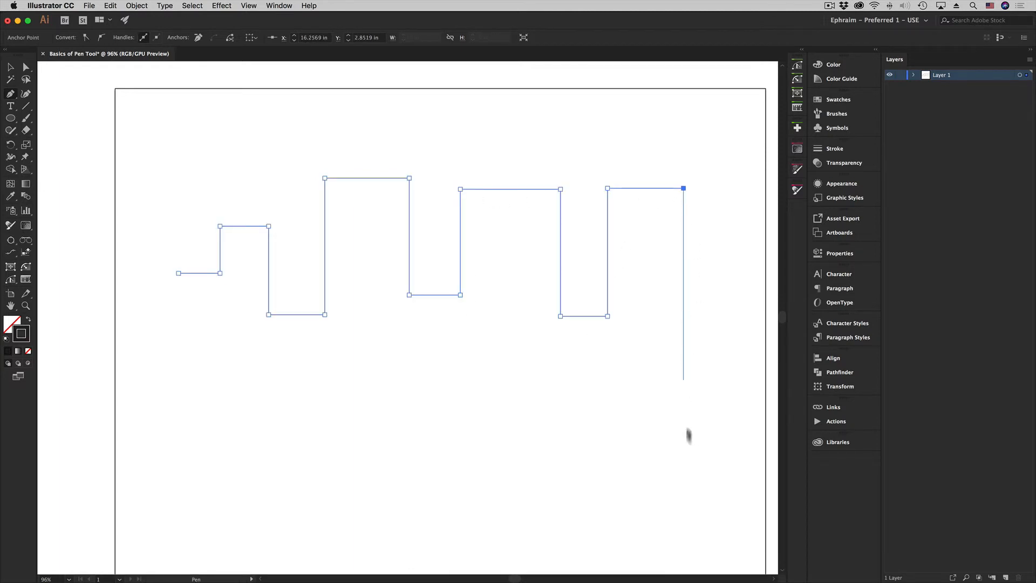
{"action": "left_click", "coordinate": [683, 481], "text": "shift"}
{"action": "left_click", "coordinate": [539, 482], "text": "shift"}
{"action": "left_click", "coordinate": [539, 367], "text": "shift"}
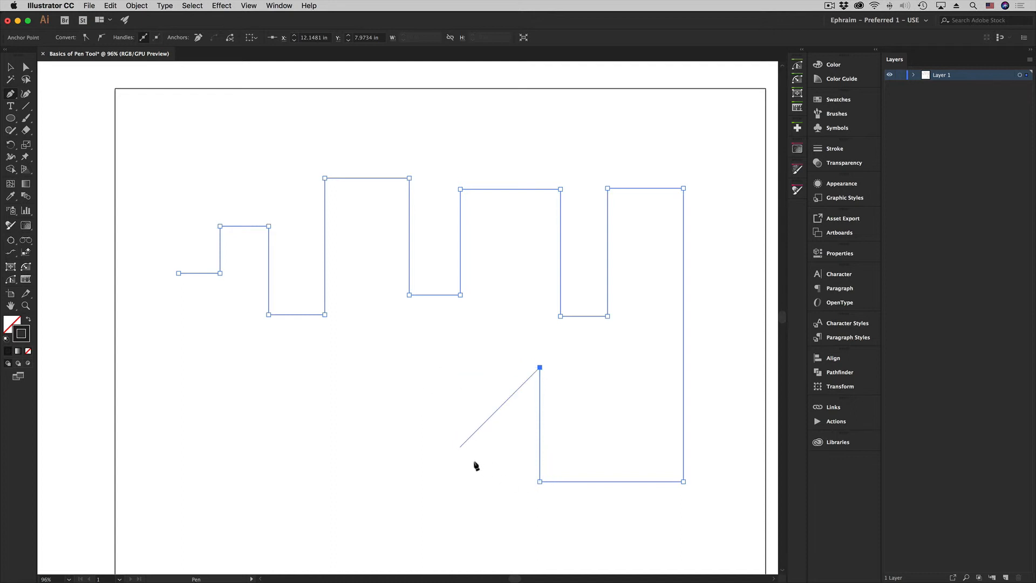
Continue the path leftward along its lower side with constrained 45-degree zigzags on either side of one square-cornered block
{"action": "left_click", "coordinate": [460, 446]}
{"action": "left_click", "coordinate": [398, 386]}
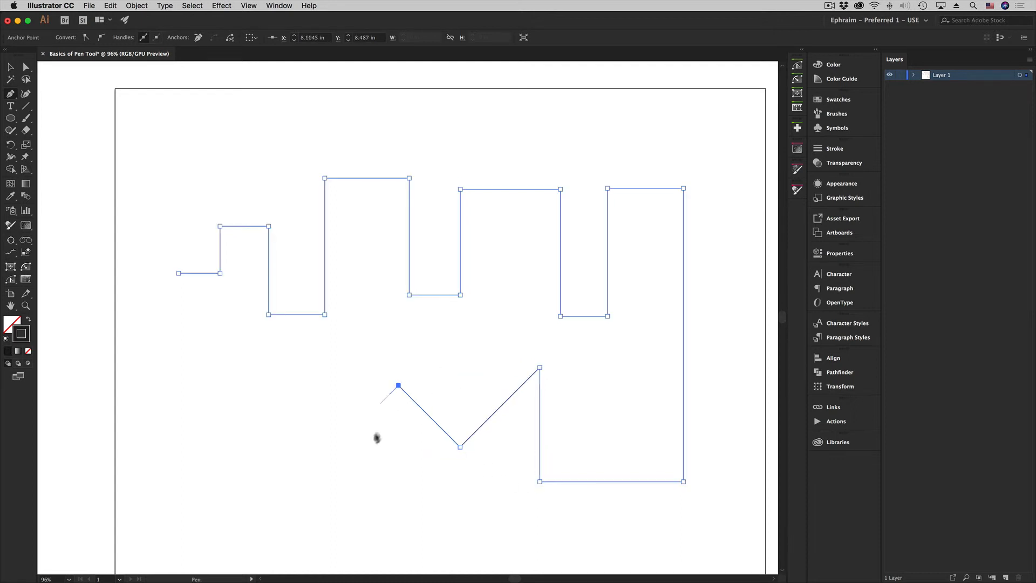
{"action": "left_click", "coordinate": [333, 450]}
{"action": "left_click", "coordinate": [305, 372], "text": "shift"}
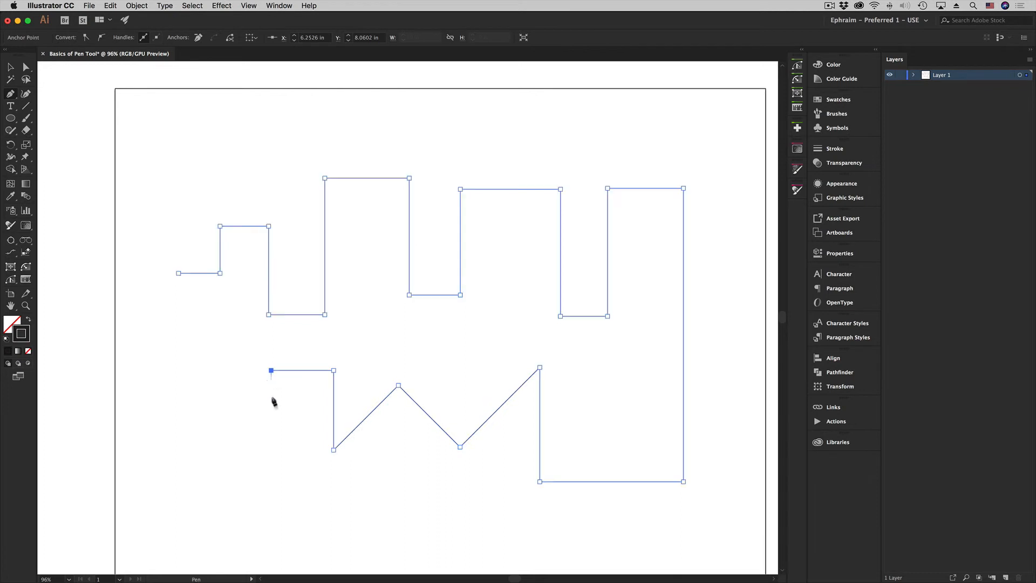
{"action": "left_click", "coordinate": [271, 455]}
{"action": "left_click", "coordinate": [207, 390]}
{"action": "left_click", "coordinate": [161, 436]}
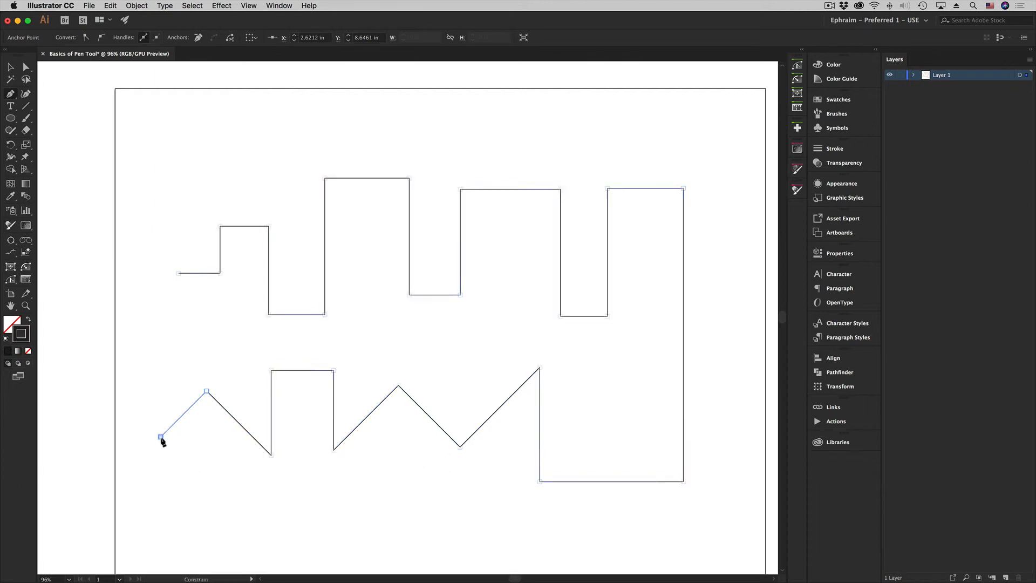
Add four corner points with horizontal and vertical segments at the path's left end and close it at its starting anchor
{"action": "left_click", "coordinate": [161, 336]}
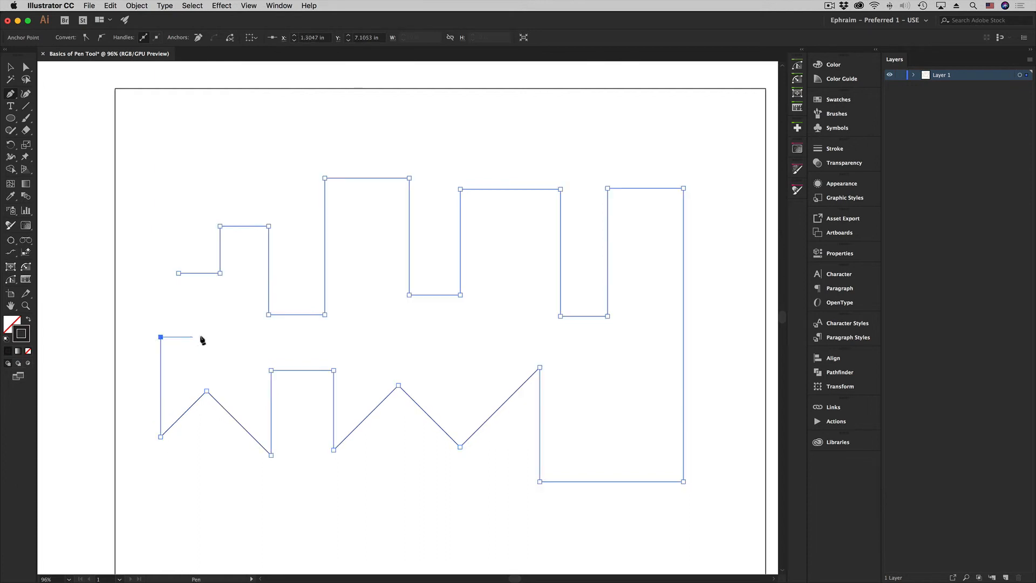
{"action": "left_click", "coordinate": [207, 336]}
{"action": "left_click", "coordinate": [208, 302]}
{"action": "left_click", "coordinate": [171, 302]}
{"action": "right_click", "coordinate": [178, 255]}
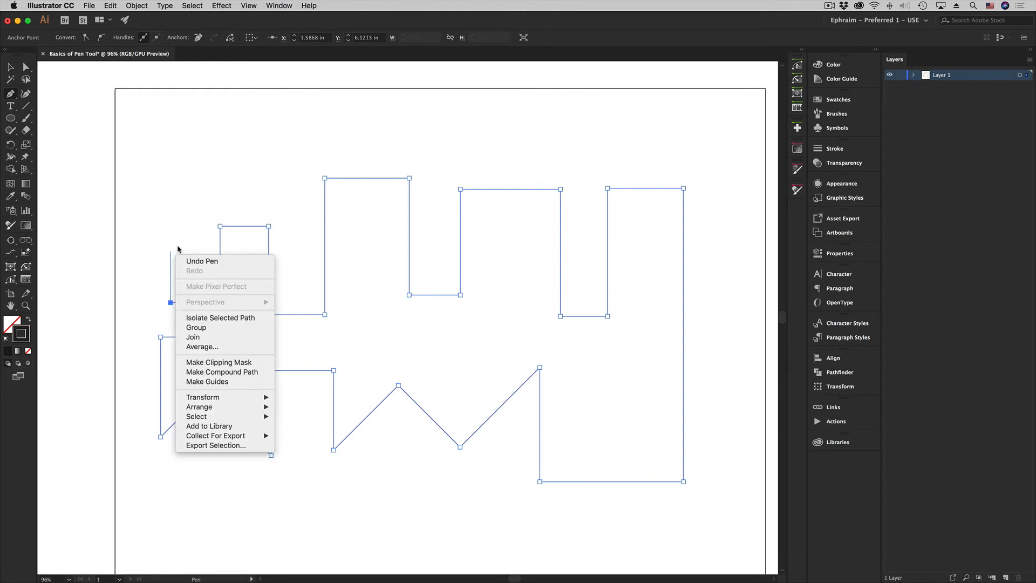
{"action": "key", "text": "Escape"}
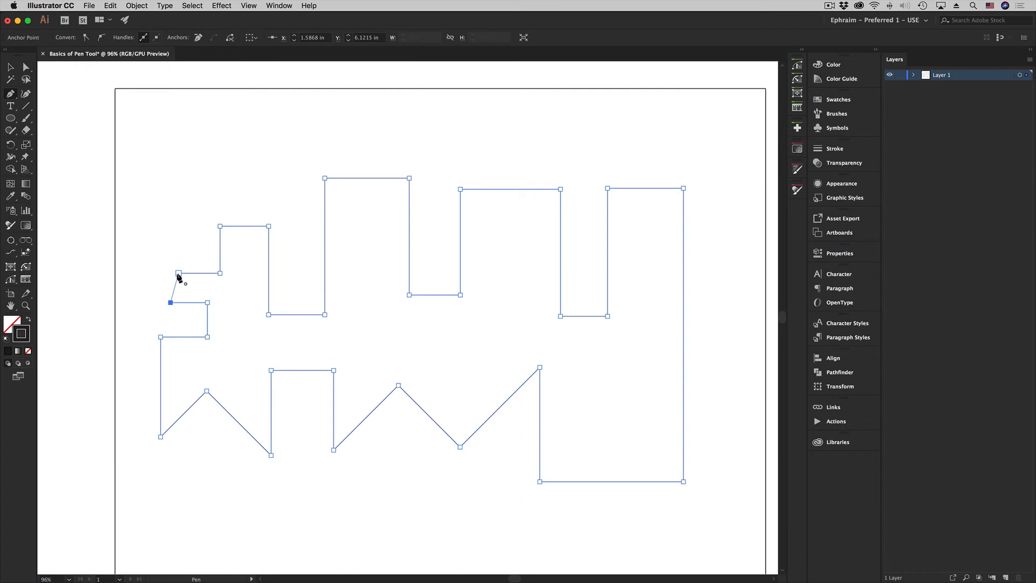
{"action": "left_click", "coordinate": [178, 274]}
Move the whole stepped shape up and slightly to the right with the Selection tool
{"action": "left_click", "coordinate": [8, 67]}
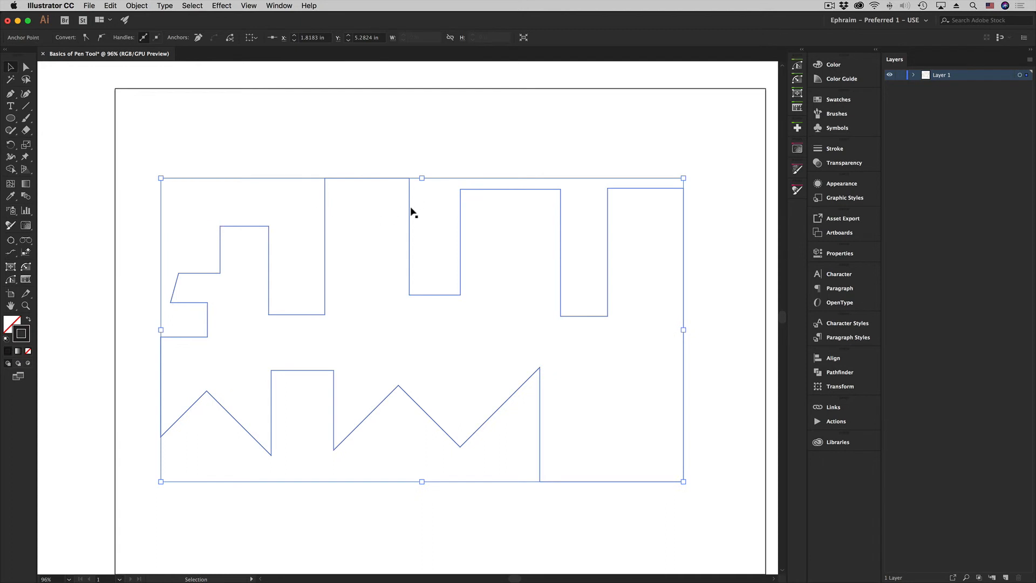
{"action": "left_click_drag", "start_coordinate": [408, 211], "coordinate": [423, 162]}
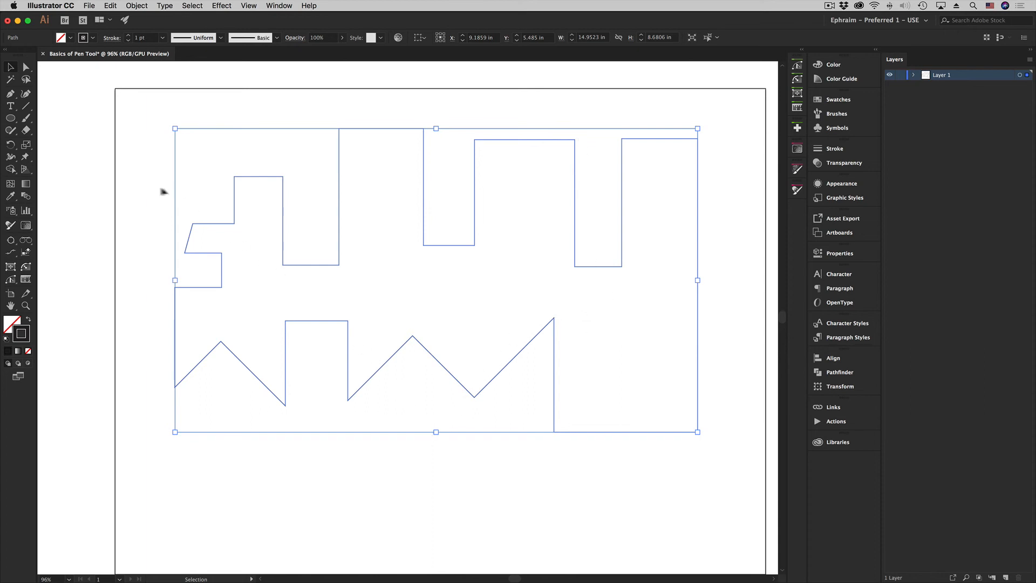
Deselect the stepped shape, select it again with a marquee around it, and delete it
{"action": "left_click", "coordinate": [102, 165]}
{"action": "left_click_drag", "start_coordinate": [155, 97], "coordinate": [718, 471]}
{"action": "key", "text": "Delete"}
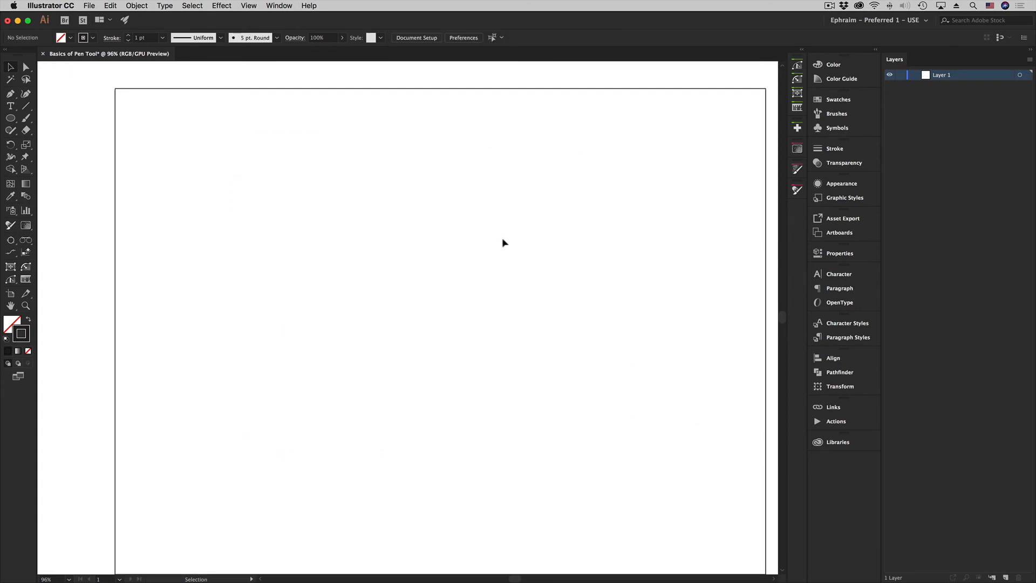